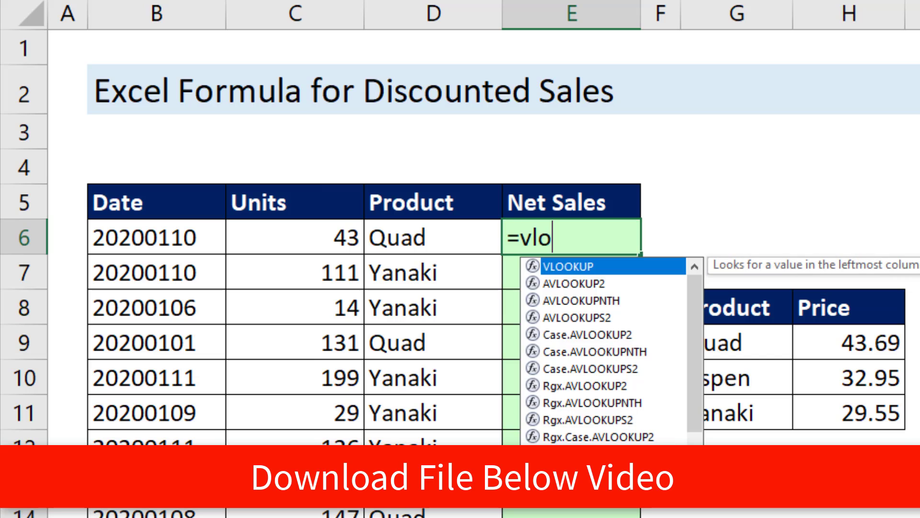
Step: Fill E6:E20 with =VLOOKUP(D6,$G$9:$H$11,2,0) to pull each product's price
key(Tab)
click(426, 236)
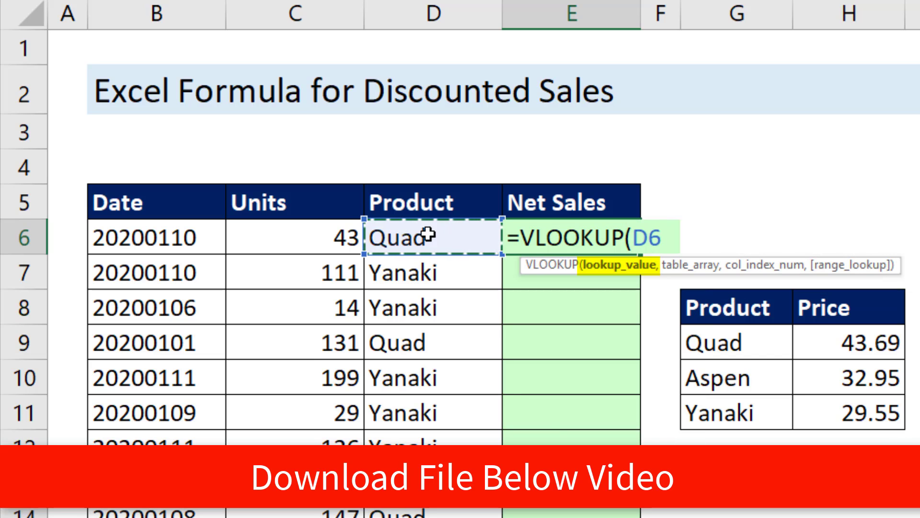
text(,)
drag(714, 341, 858, 428)
key(F4)
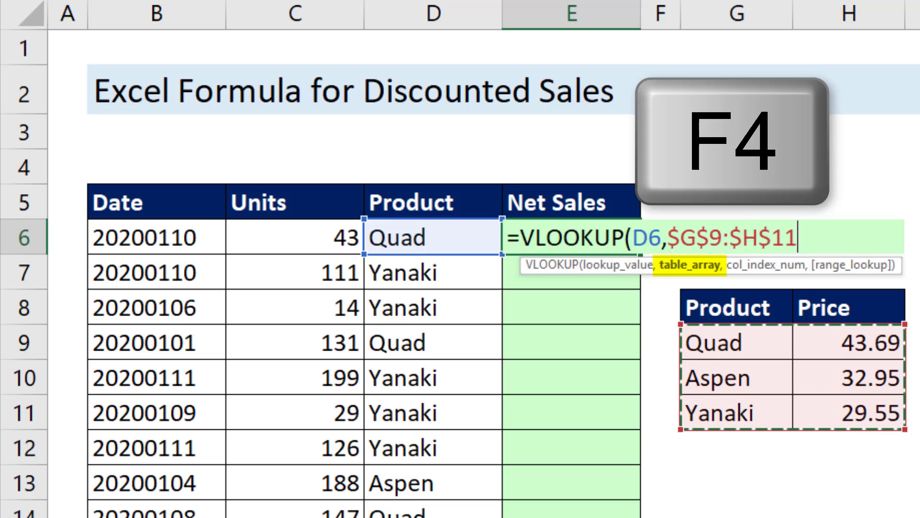
text(,)
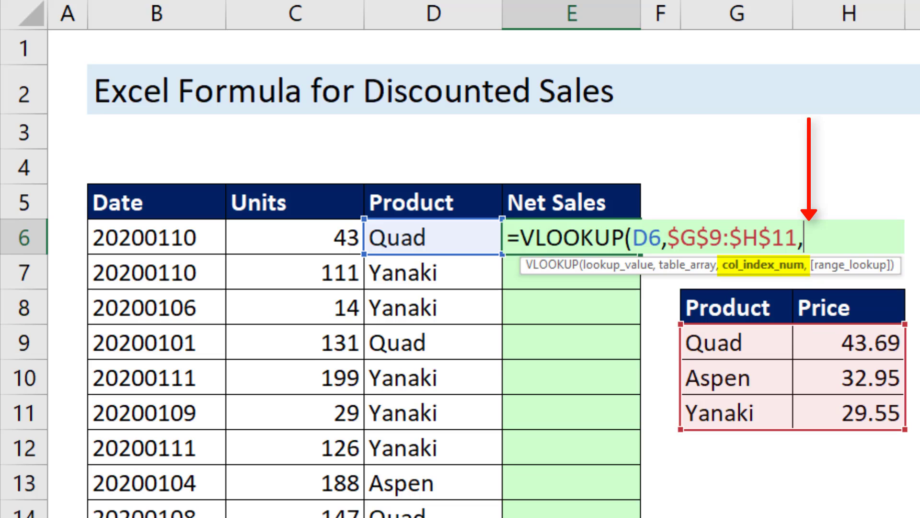
text(2)
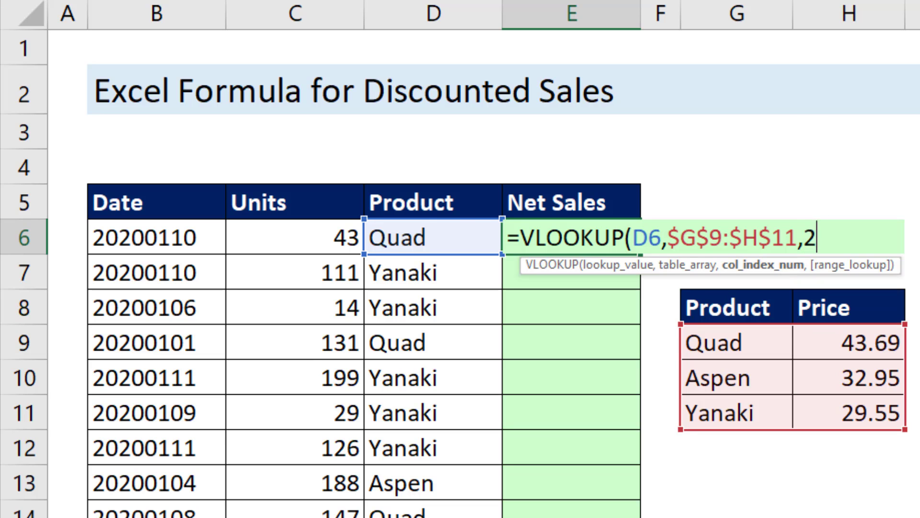
text(,)
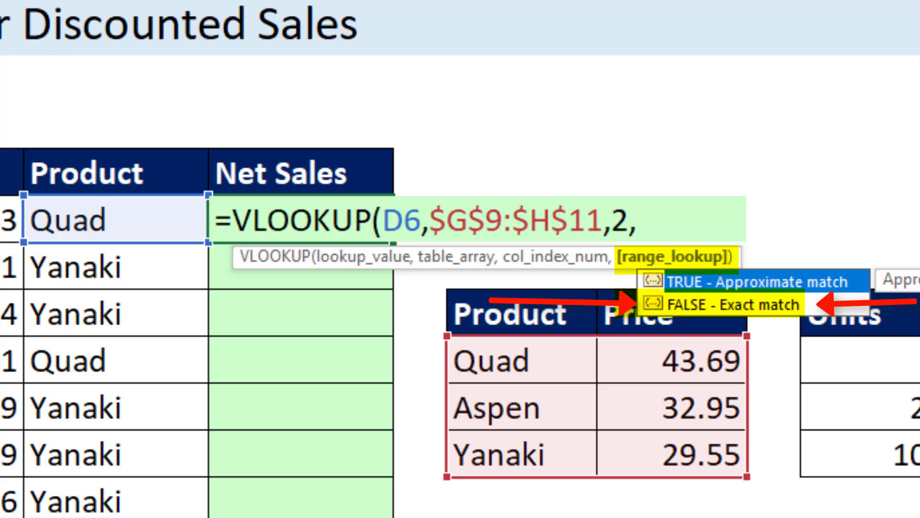
text(0)
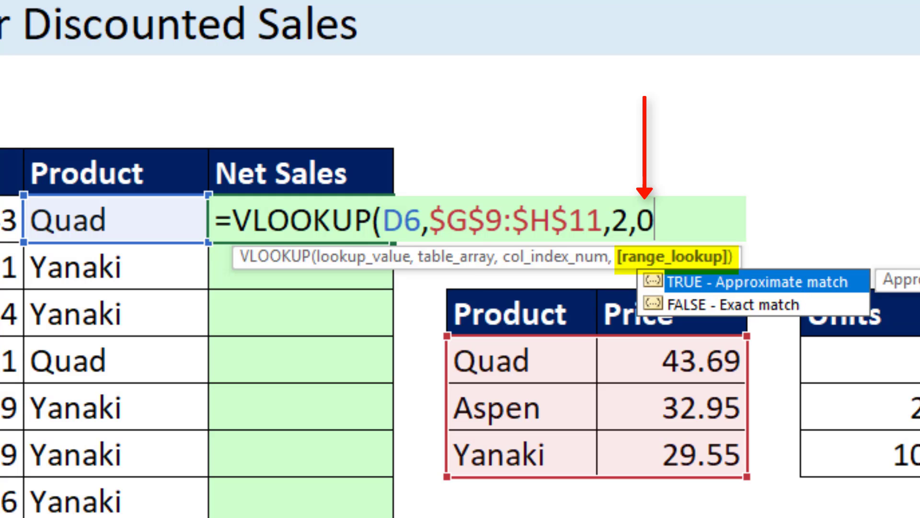
text())
key(ctrl+Return)
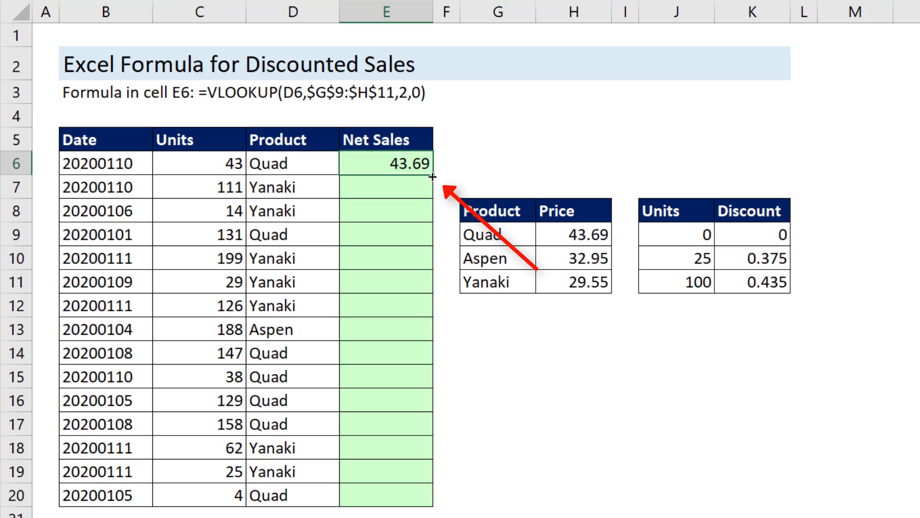
double_click(393, 242)
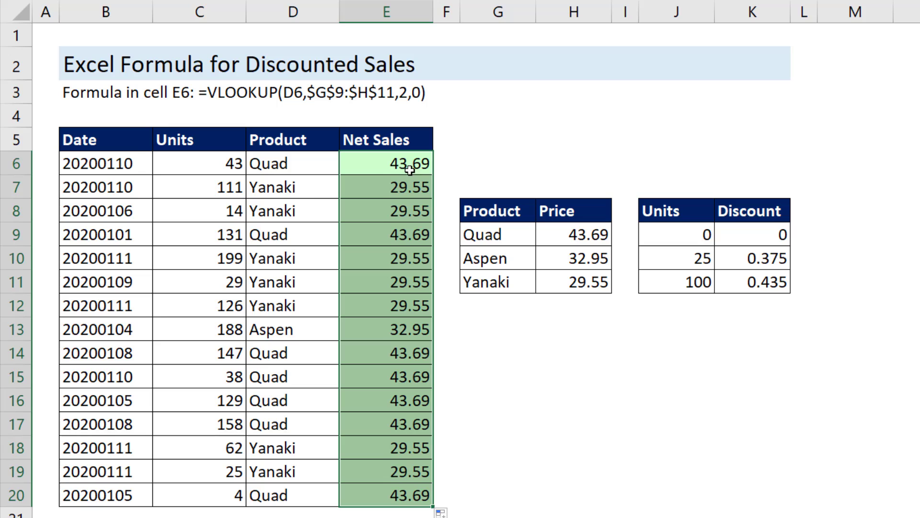
Step: Multiply the E6 price lookup by Units in C6 and apply it across E6:E20
key(F2)
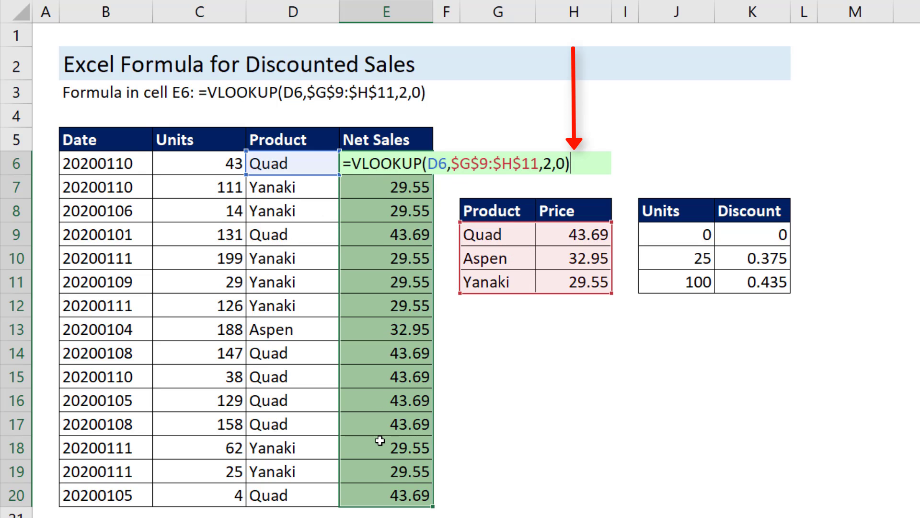
click(187, 164)
key(ctrl+Return)
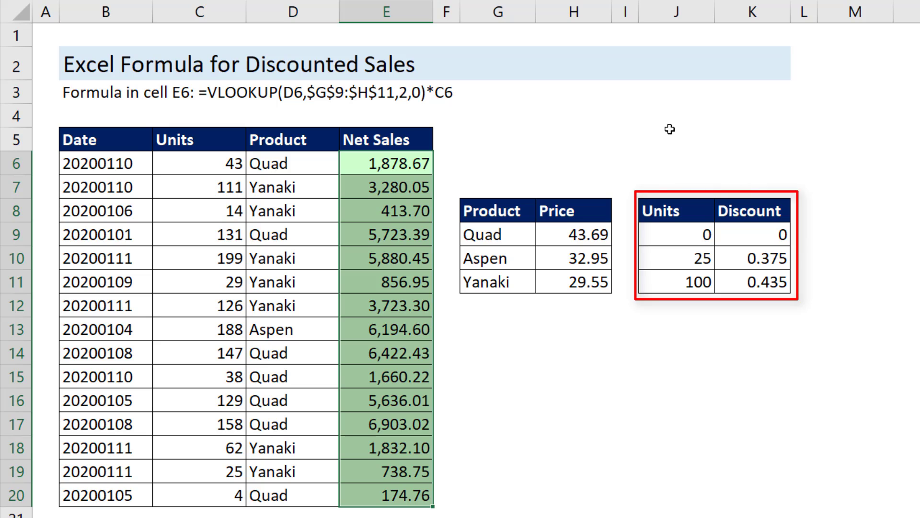
Step: Append *(1-VLOOKUP(C6,$J$9:$K$11,2)) to the E6 formula for the quantity discount
key(F2)
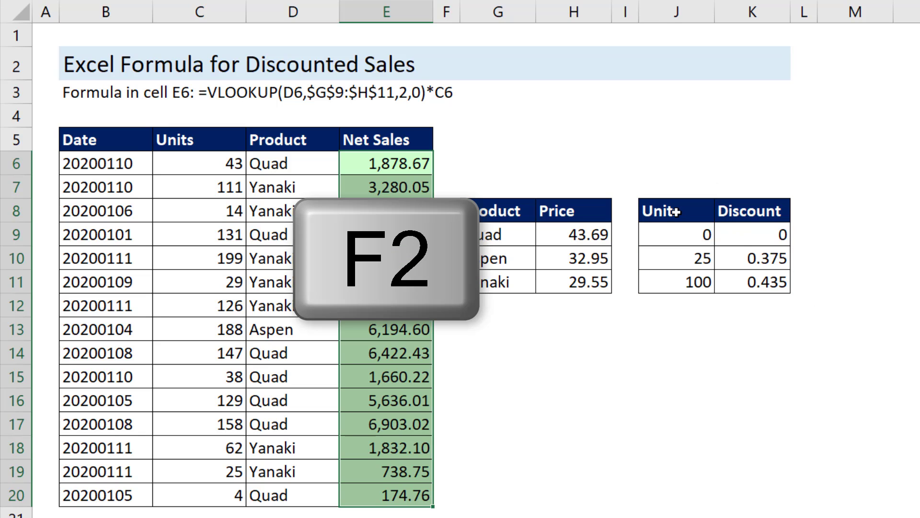
text(*)
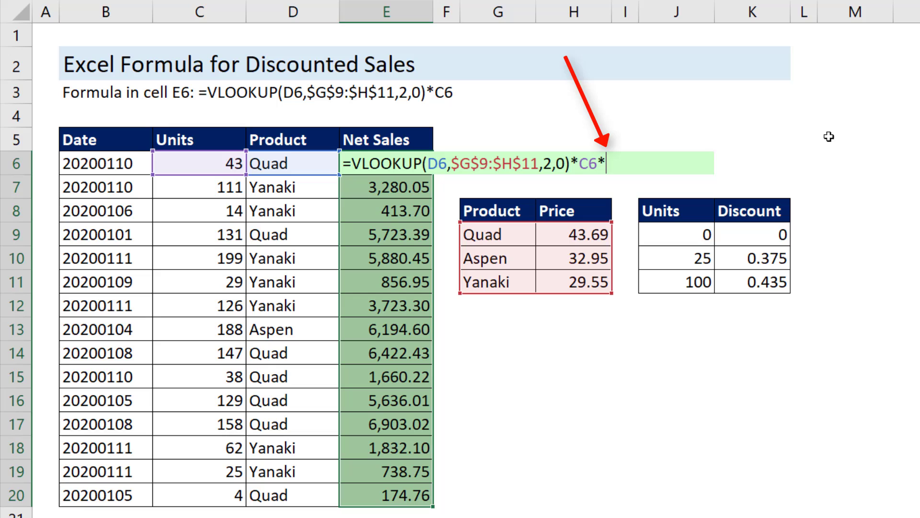
text((1-)
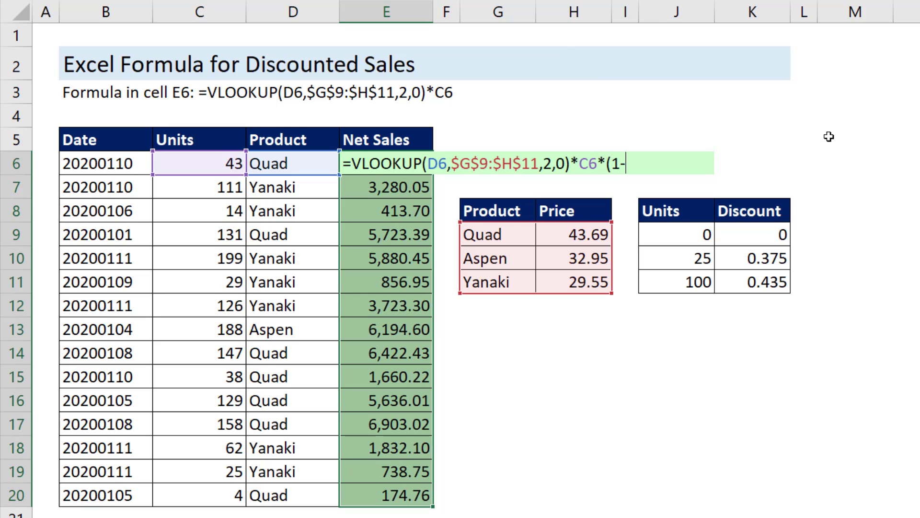
text(VLOOKUP()
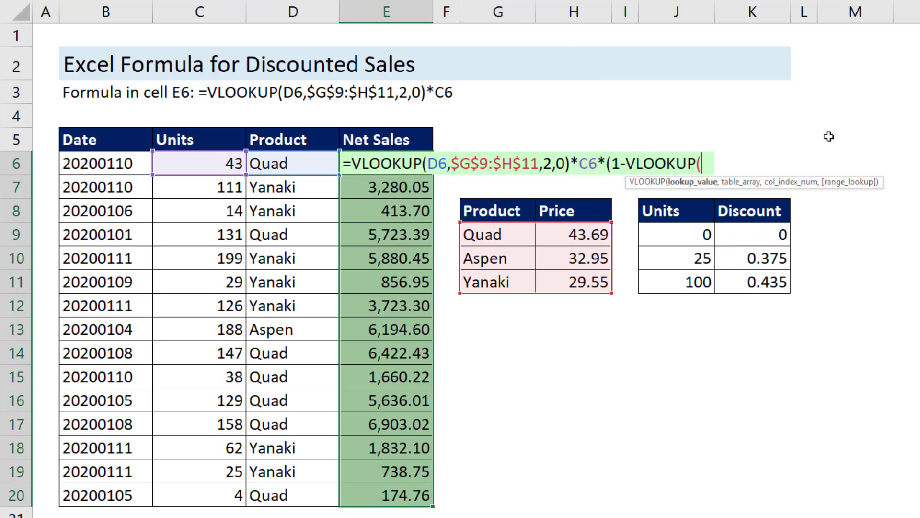
click(216, 166)
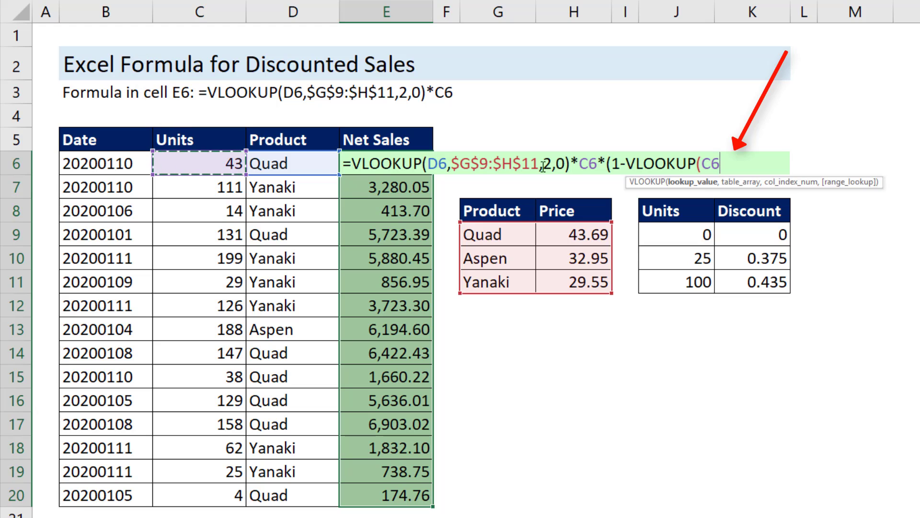
text(,)
drag(681, 232, 750, 283)
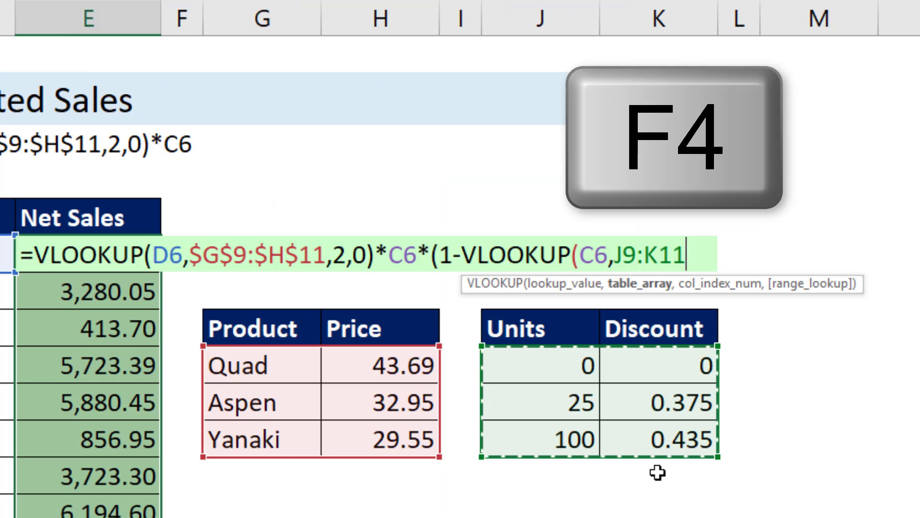
key(F4)
text(,)
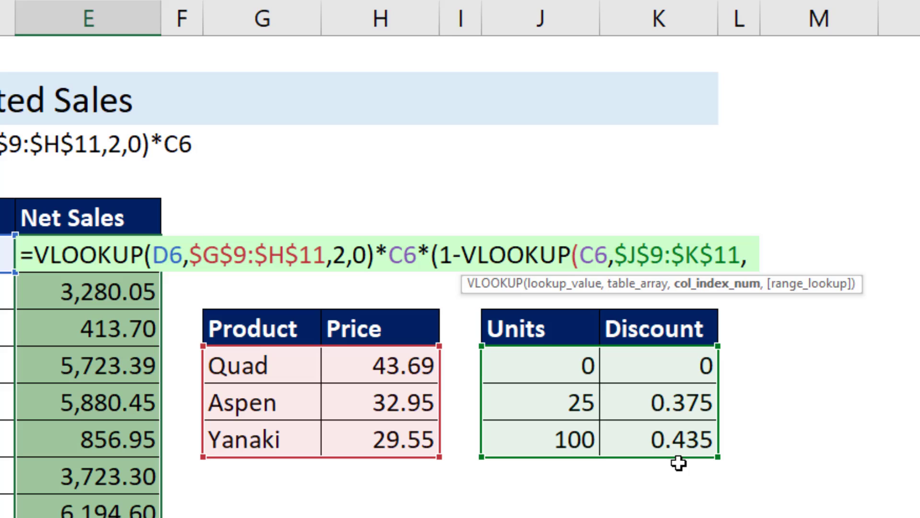
text(2)
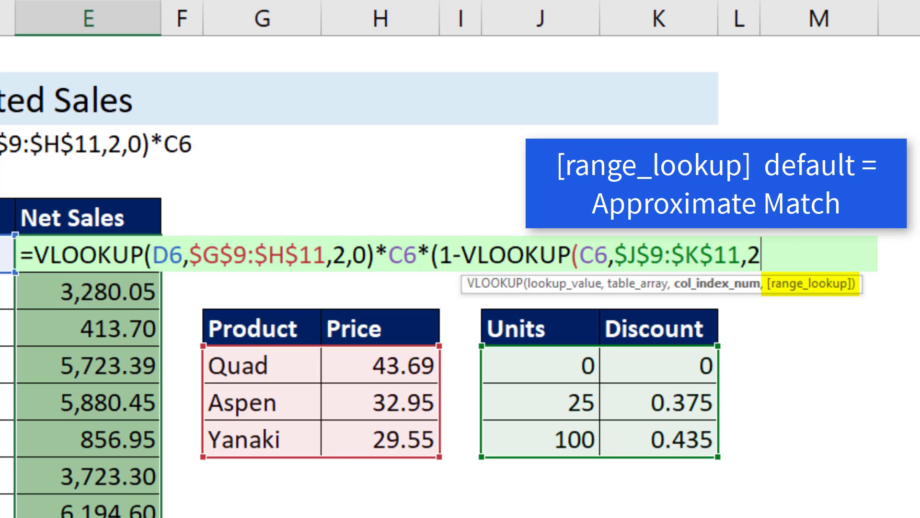
text())
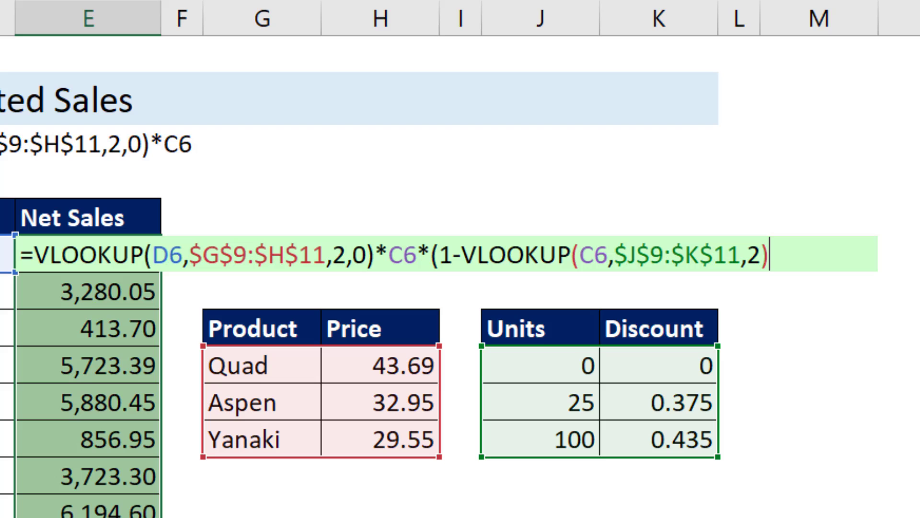
text())
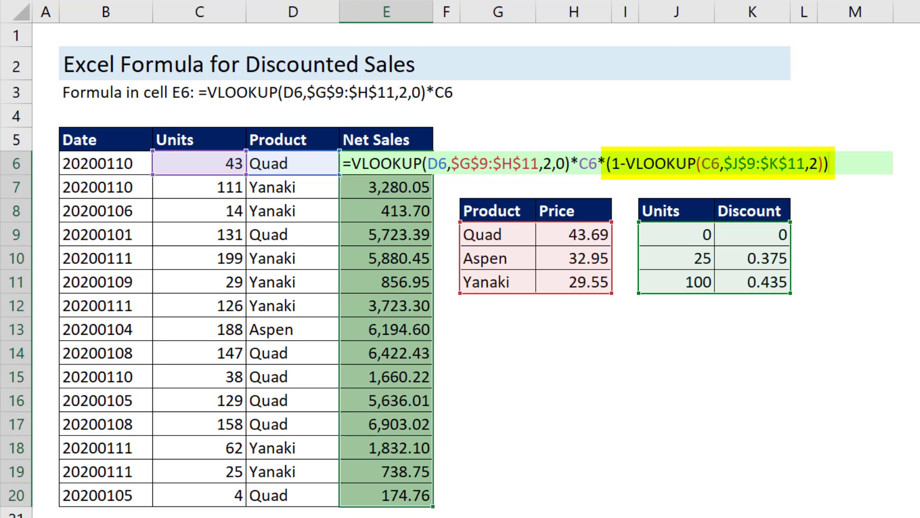
Step: Commit the discounted formula to E6:E20, show it in General format, and widen column E
key(ctrl+Return)
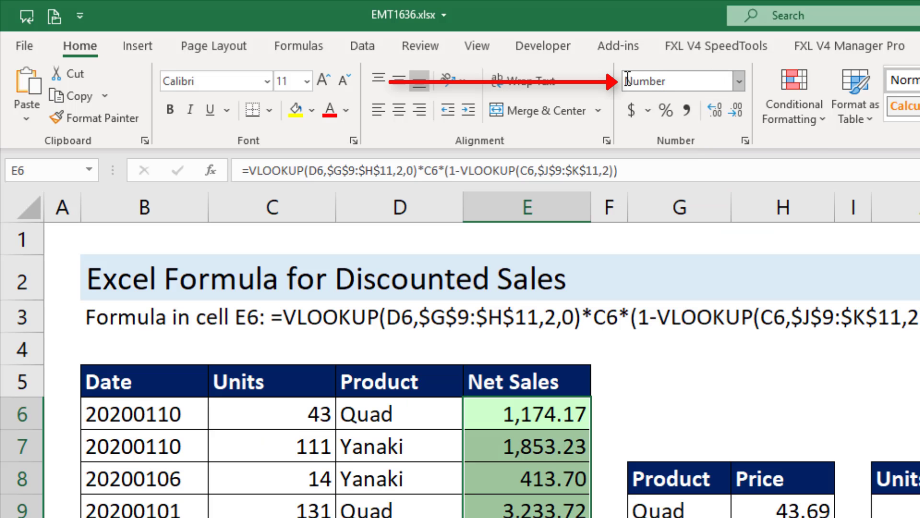
click(741, 81)
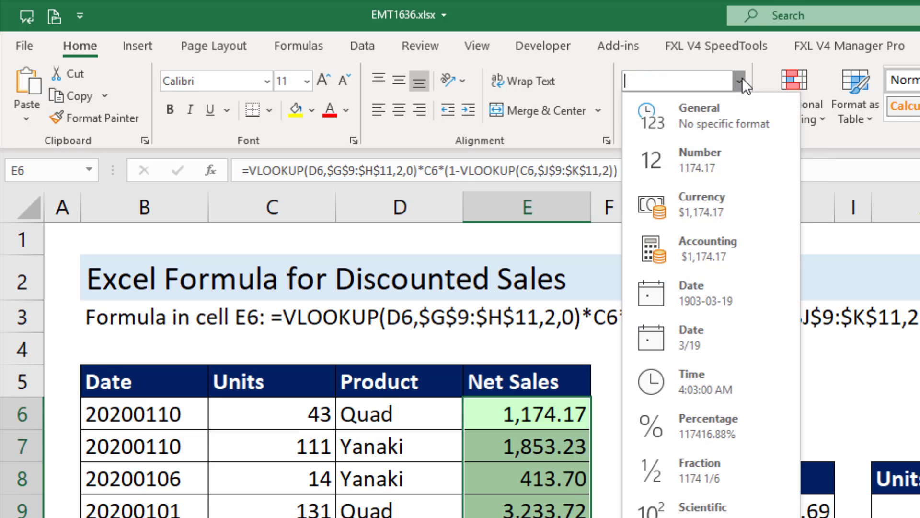
click(666, 114)
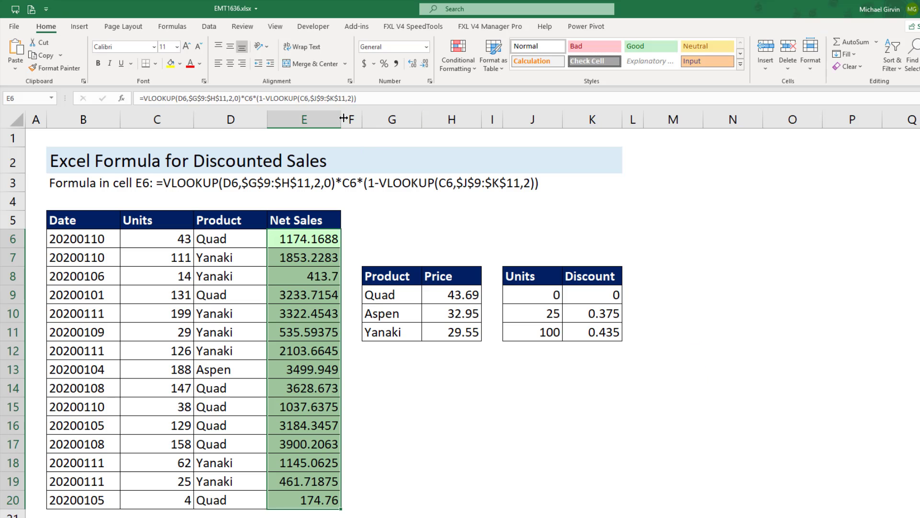
drag(343, 118, 351, 118)
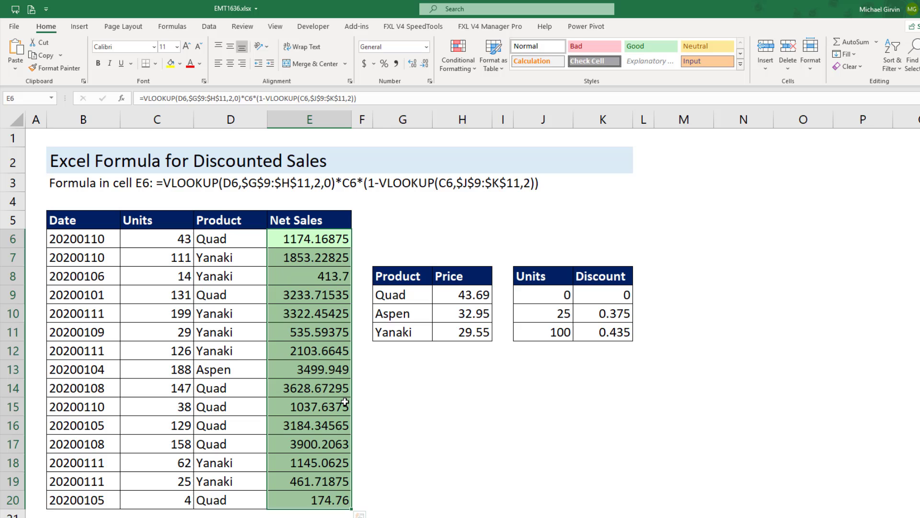
Step: Wrap the E6:E20 Net Sales formula in ROUND(...,2) for two decimal places
key(F2)
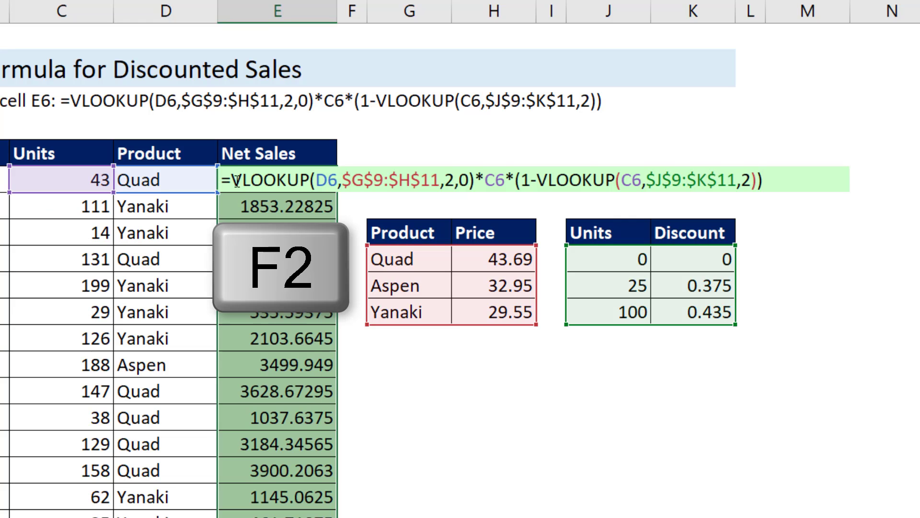
key(Home)
key(Right)
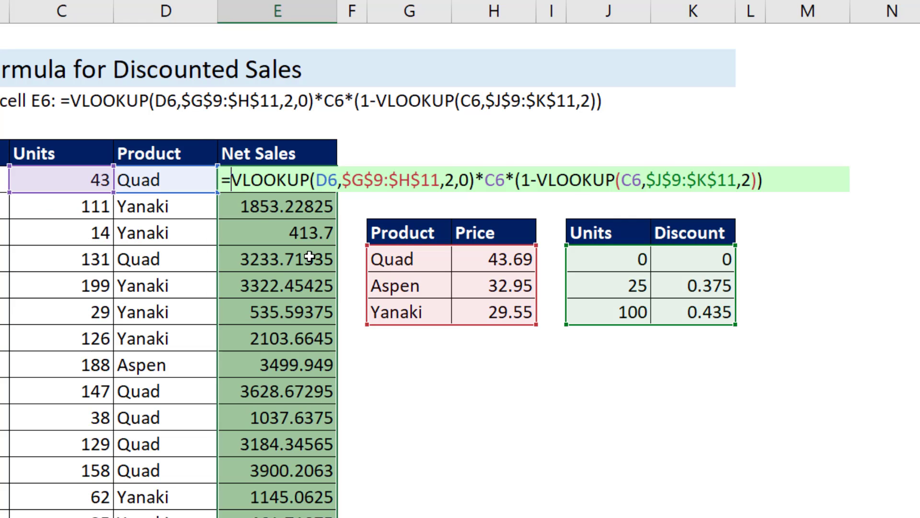
text(round)
key(Tab)
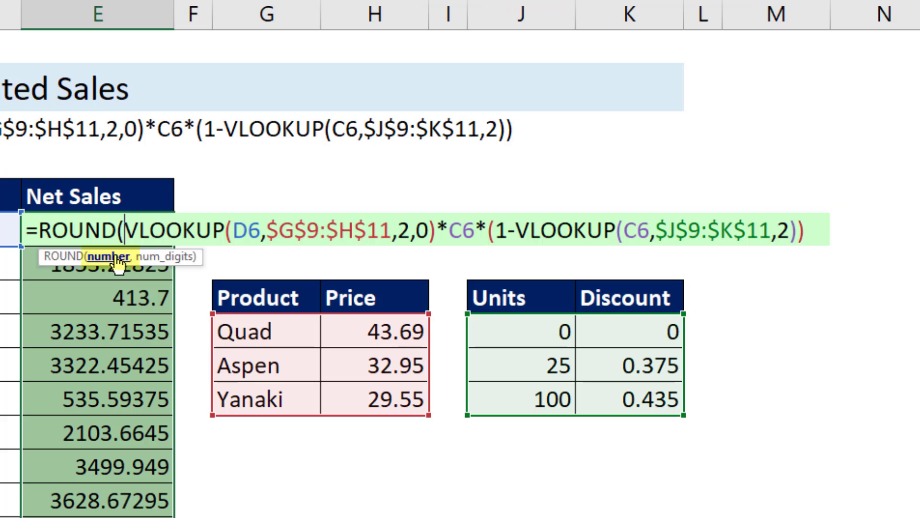
click(292, 200)
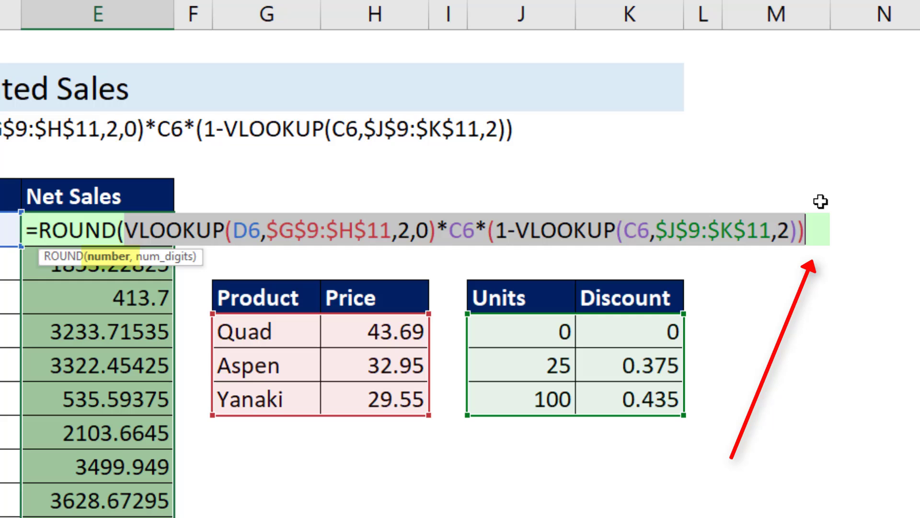
click(819, 232)
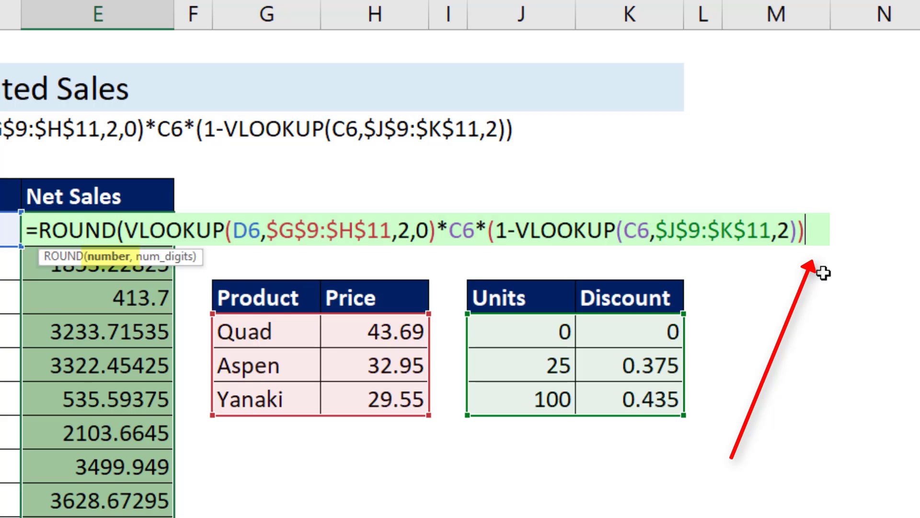
text(,2)
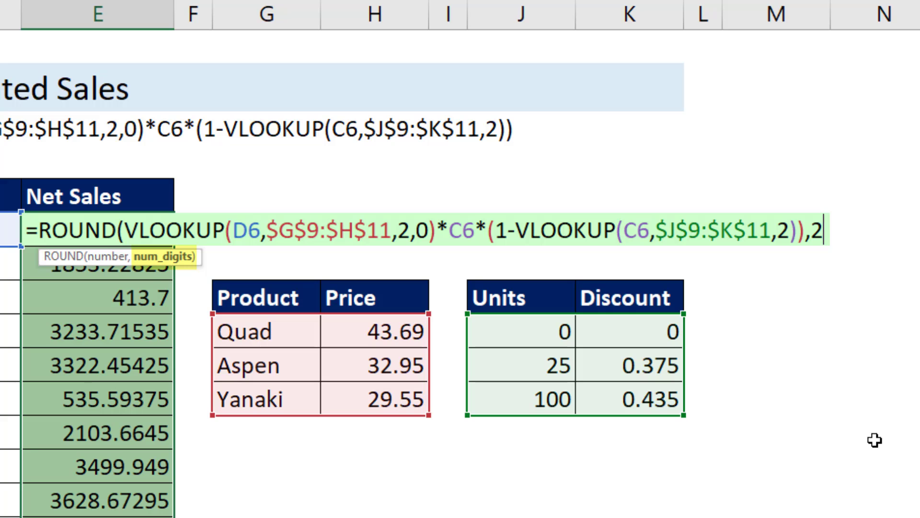
text())
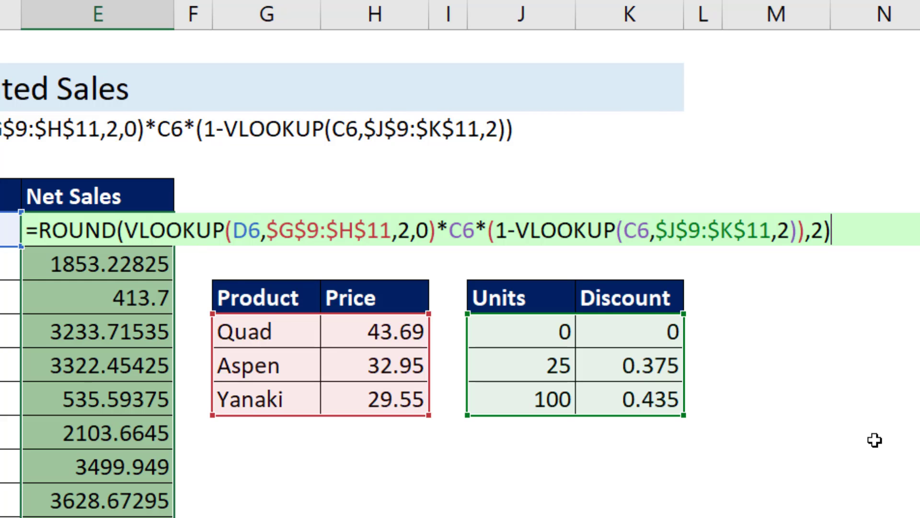
key(ctrl+Return)
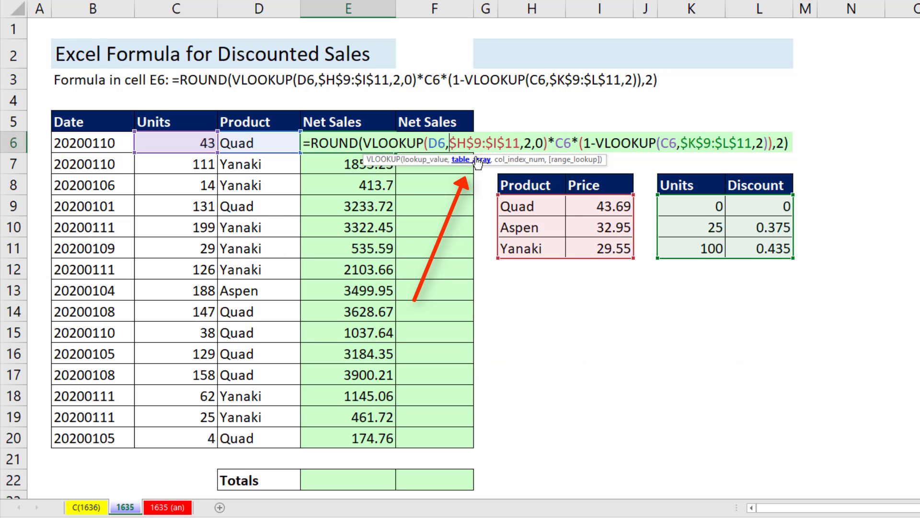
Step: Leave E6 unchanged and start an XLOOKUP in F6 using products D6:D20 as lookup values
click(478, 160)
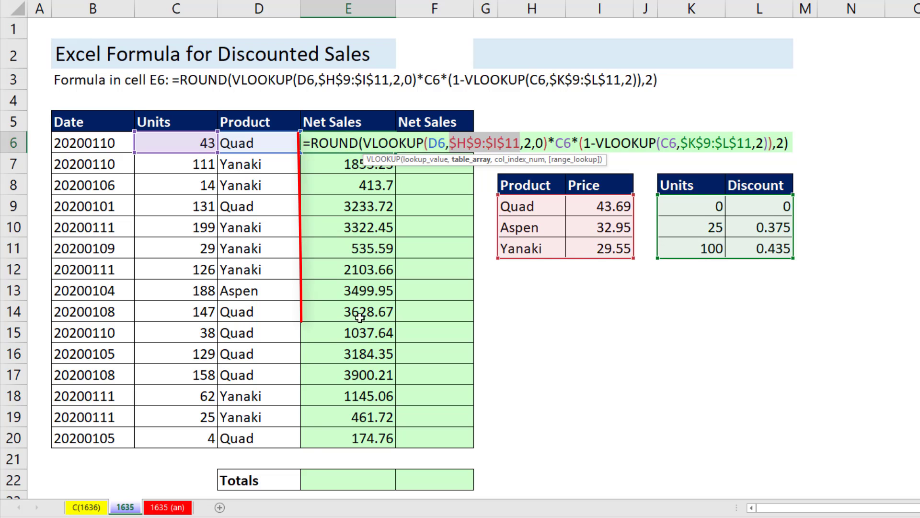
key(ctrl+Return)
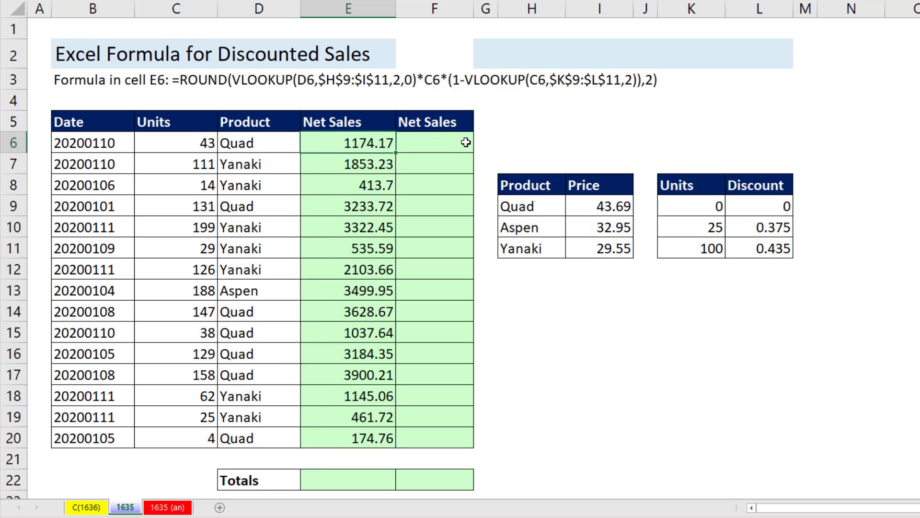
click(467, 144)
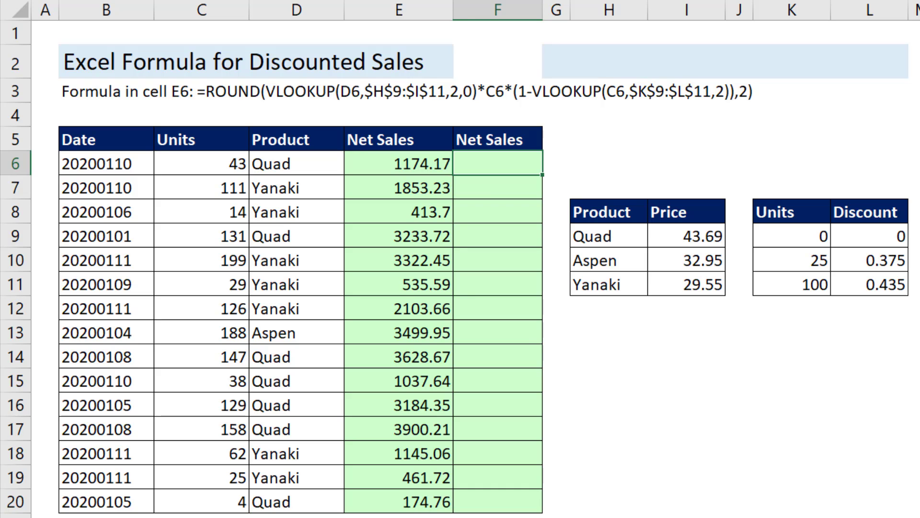
text(=xl)
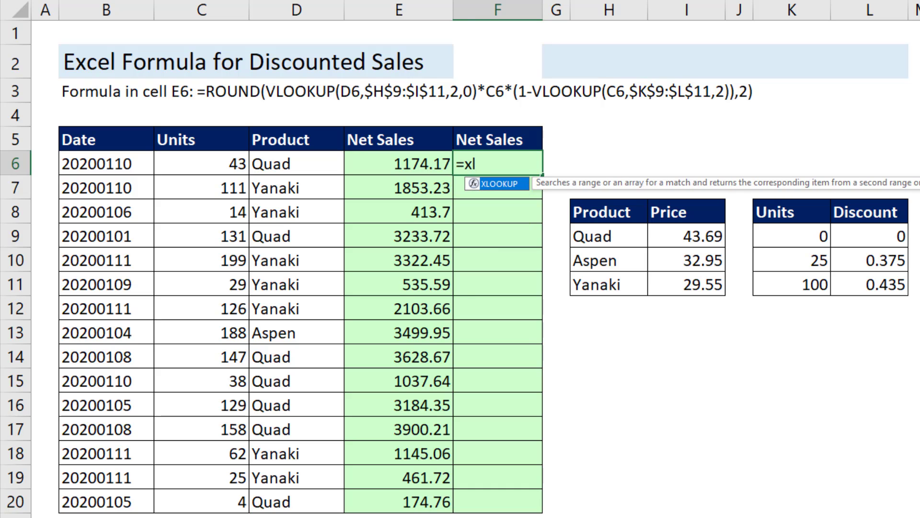
key(Tab)
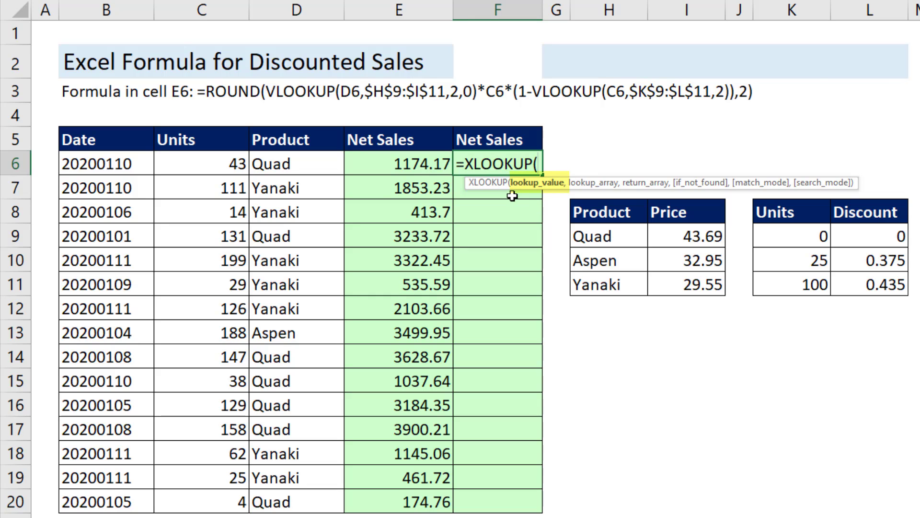
click(311, 160)
drag(302, 163, 312, 509)
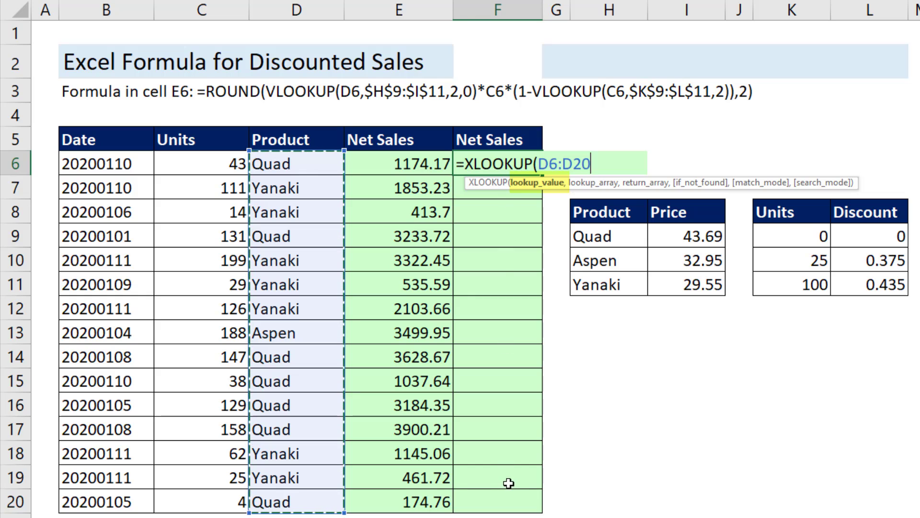
text(,)
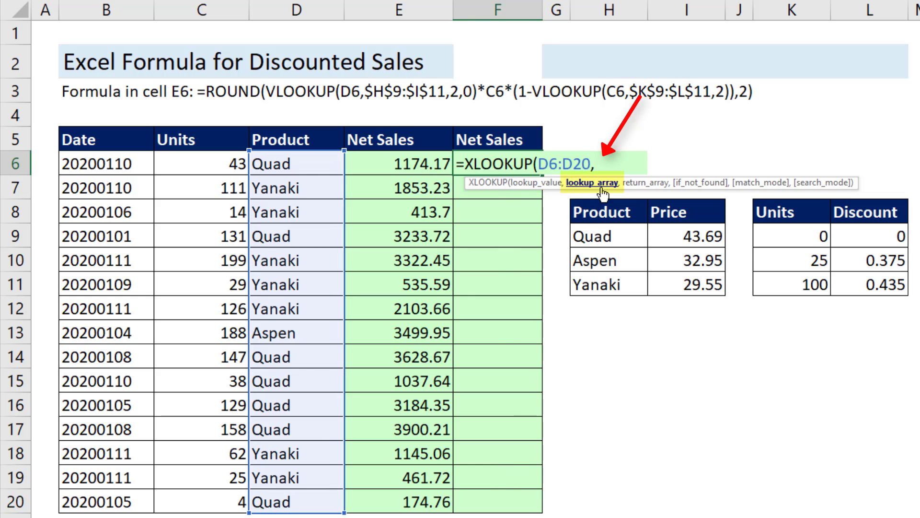
Step: Finish it with lookup array H9:H11 and return array I9:I11 so prices spill to F20
drag(599, 237, 602, 284)
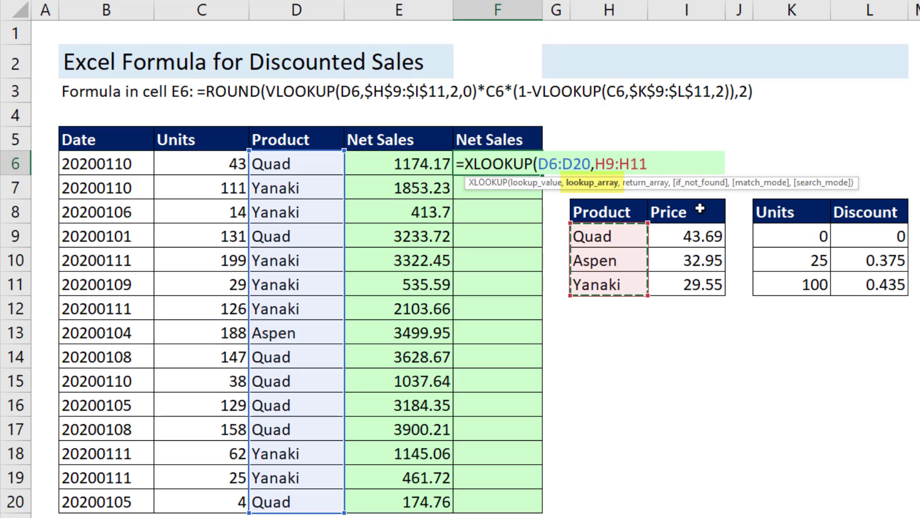
text(,)
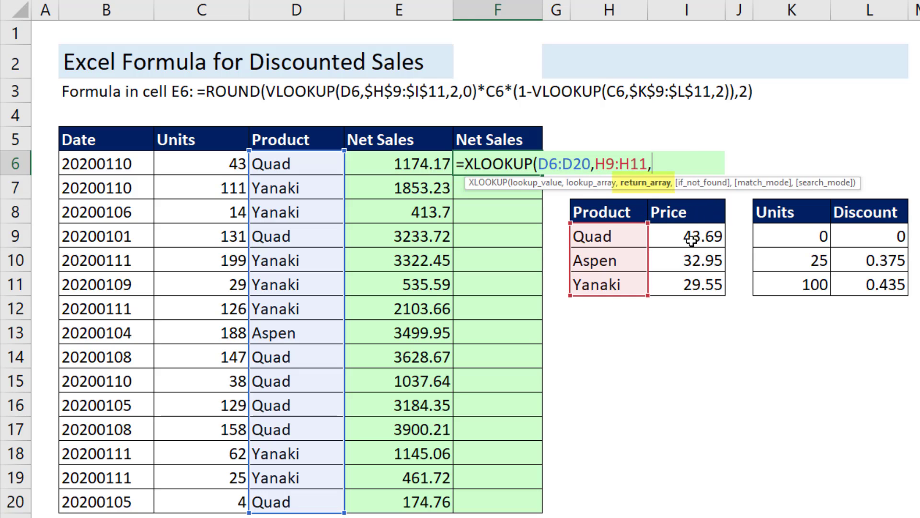
click(691, 246)
drag(690, 248, 691, 287)
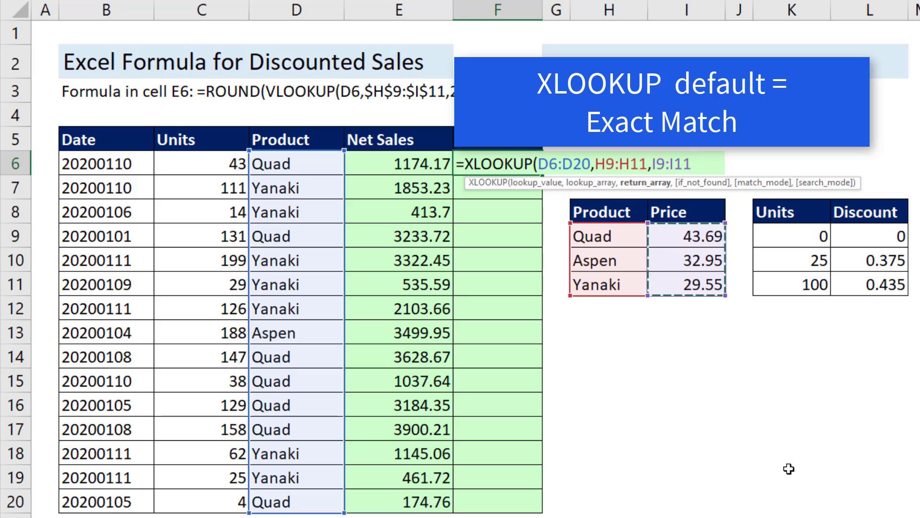
text())
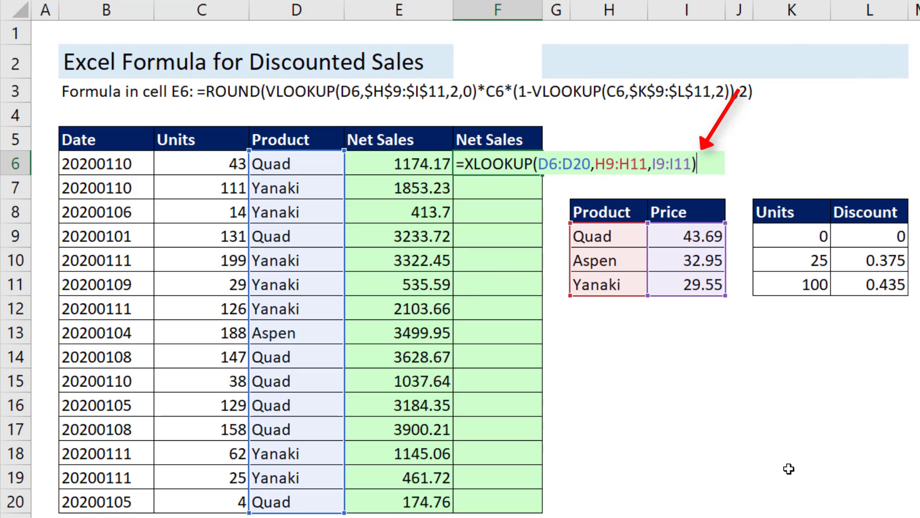
key(Return)
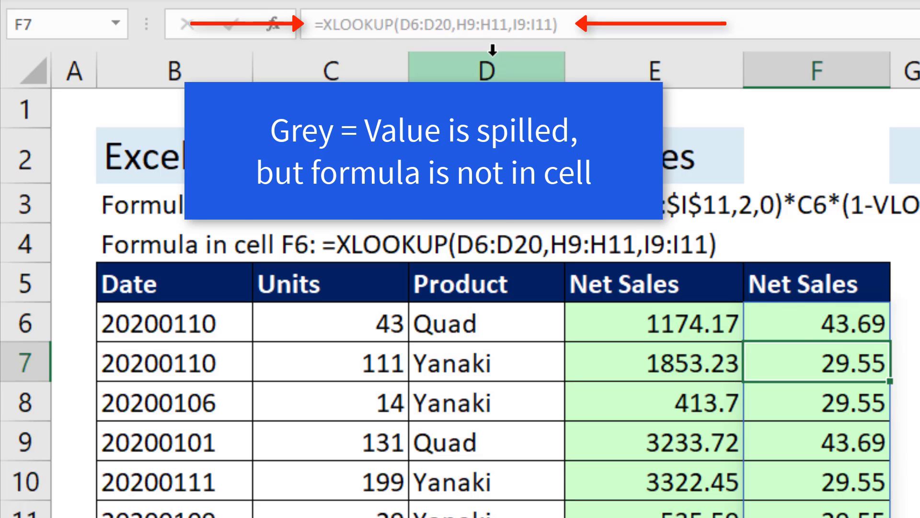
click(823, 321)
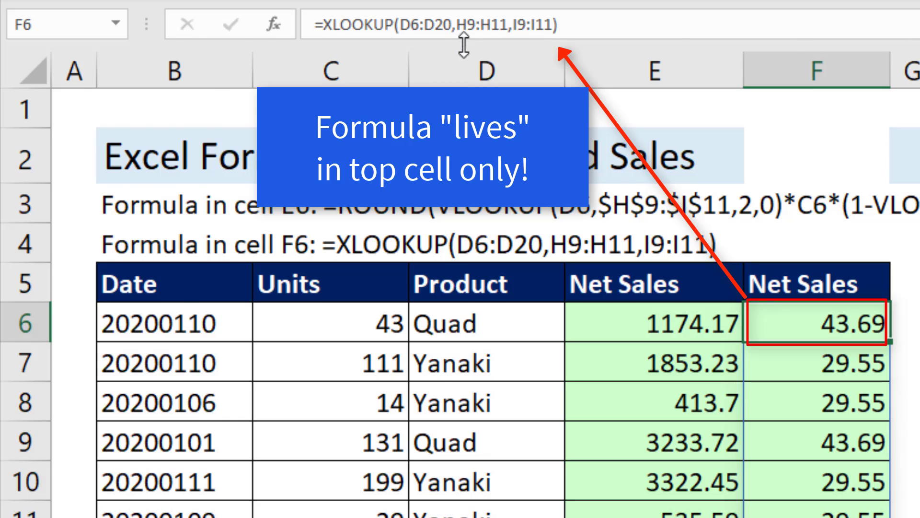
Step: Multiply the F6 XLOOKUP price by the Units range C6:C20
key(F2)
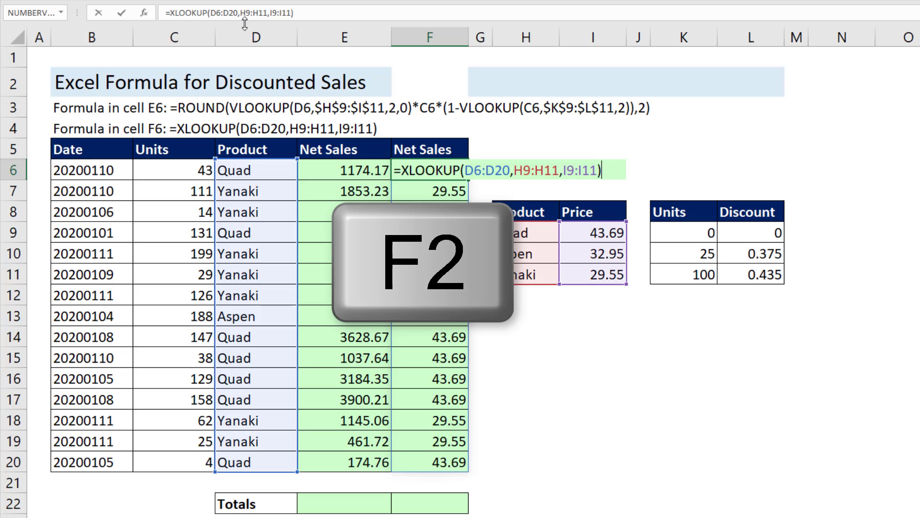
text(*)
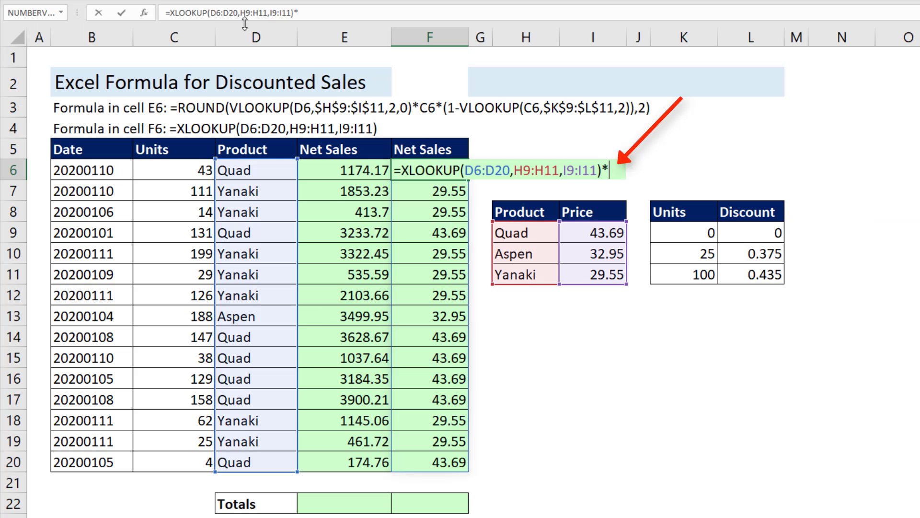
drag(179, 171, 174, 461)
Step: Apply the discount with *(1-XLOOKUP(C6:C20,K9:K11,L9:L11,,-1)) so discounted sales spill down F6:F20
text(*(1)
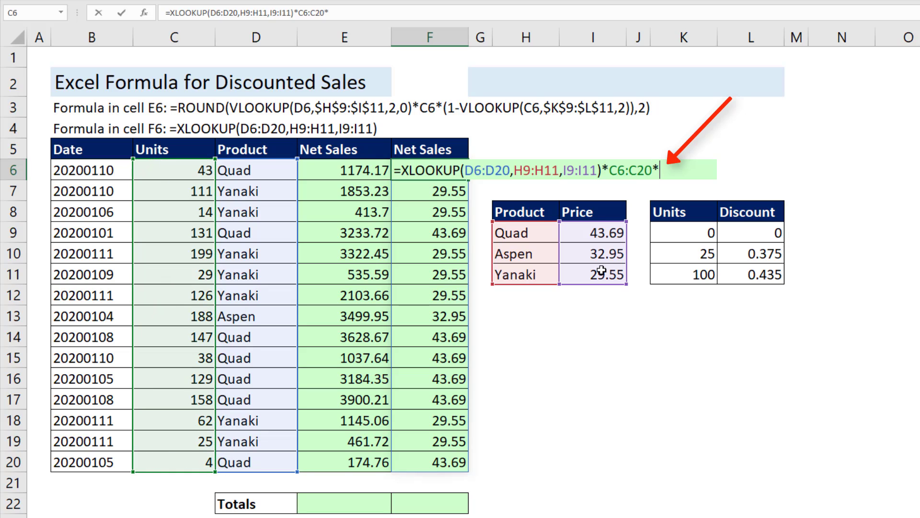
text(-xl)
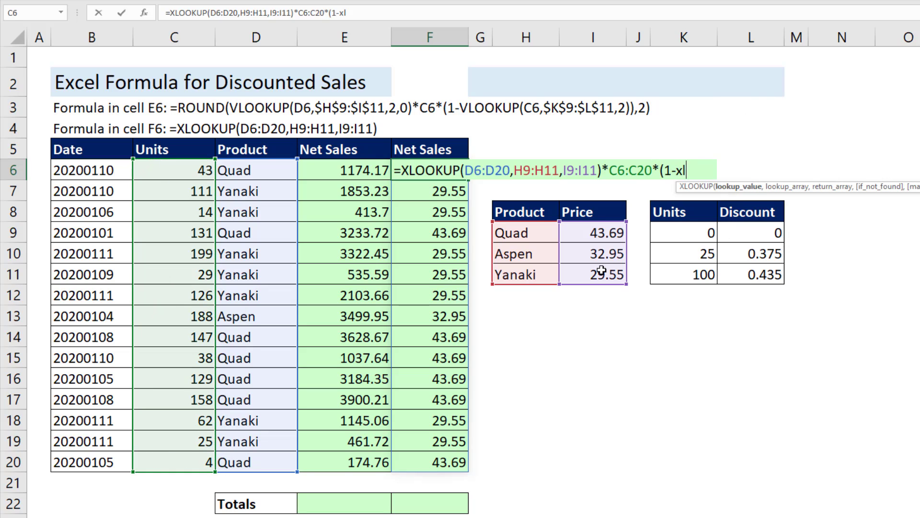
key(Tab)
drag(185, 170, 196, 462)
text(,)
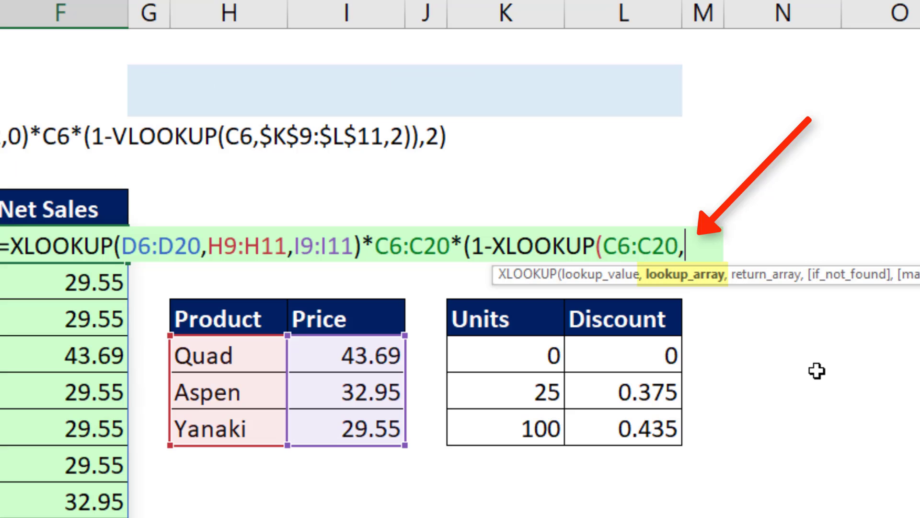
drag(694, 236, 692, 276)
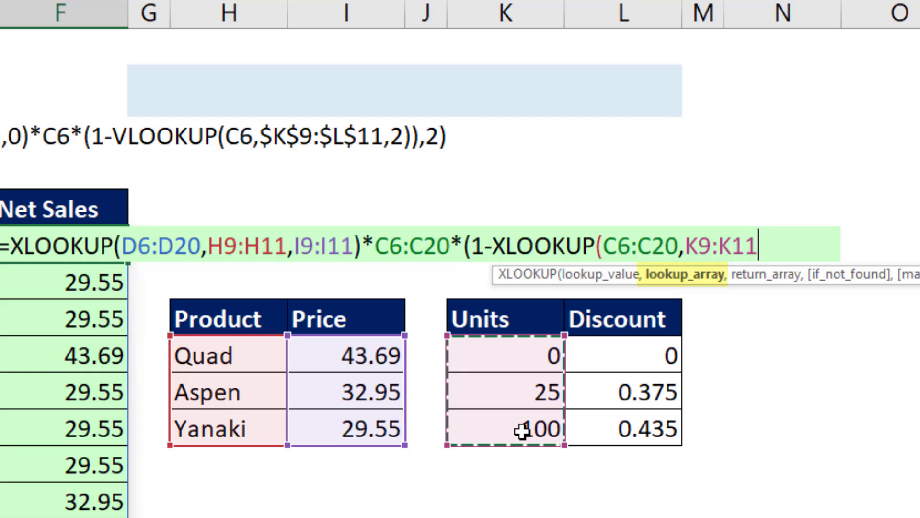
text(,)
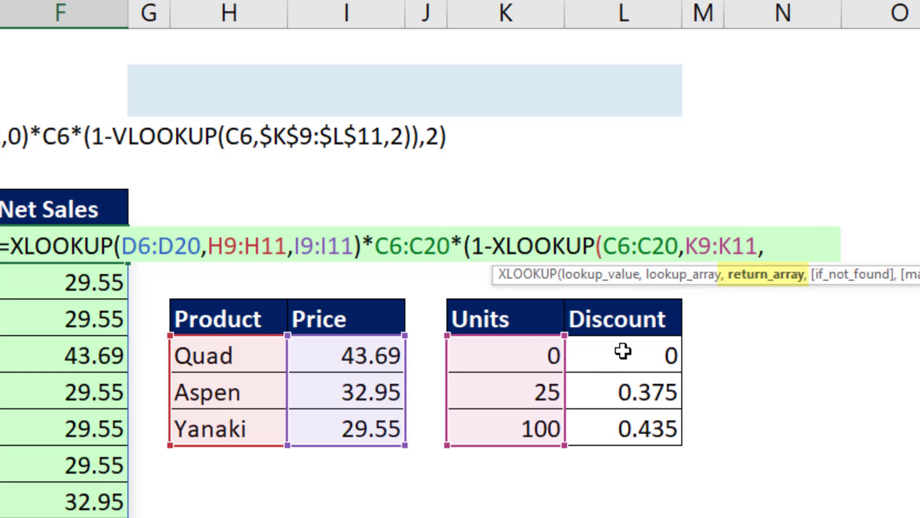
drag(622, 351, 622, 427)
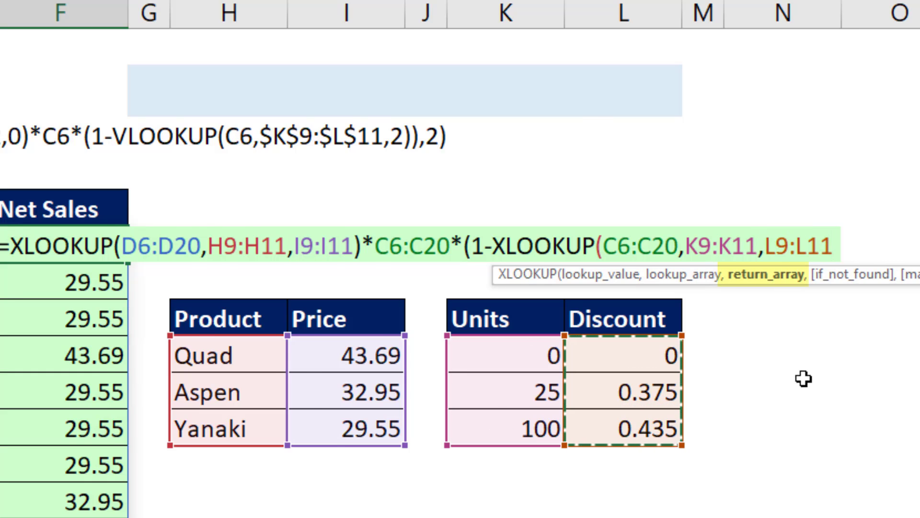
text(,)
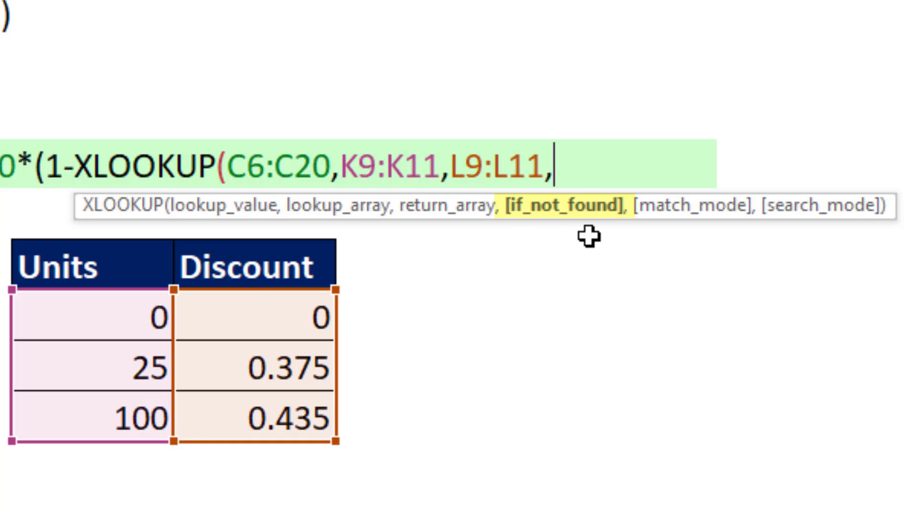
text(,)
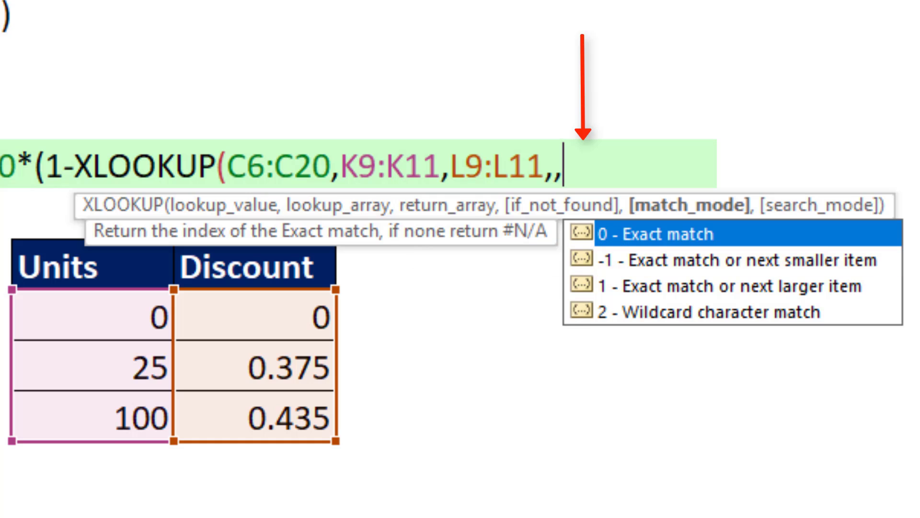
text(-1)))
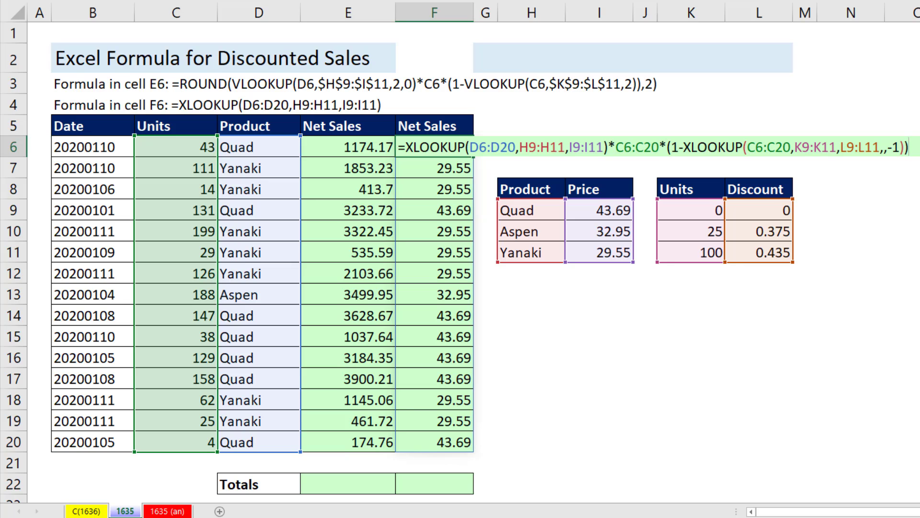
key(ctrl+Return)
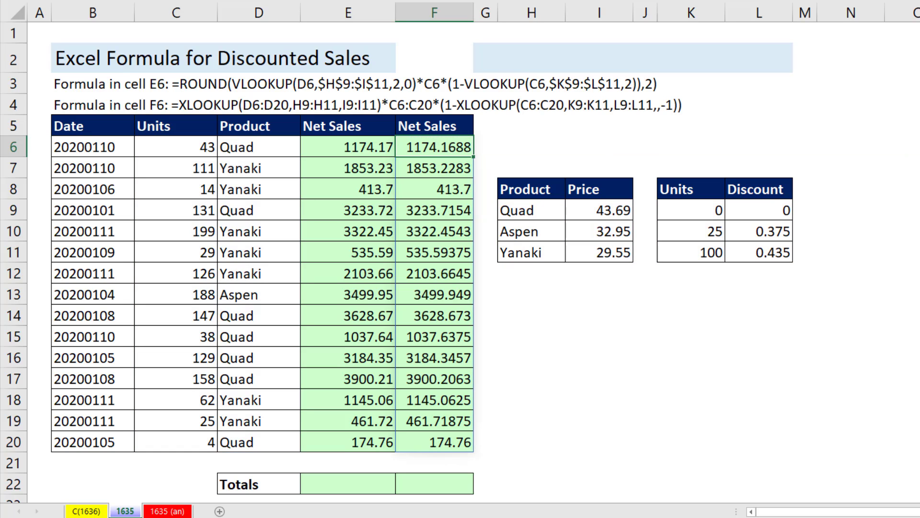
Step: Wrap F6's spill formula in ROUND(...,2) so F6:F20 show values like 1174.17
key(F2)
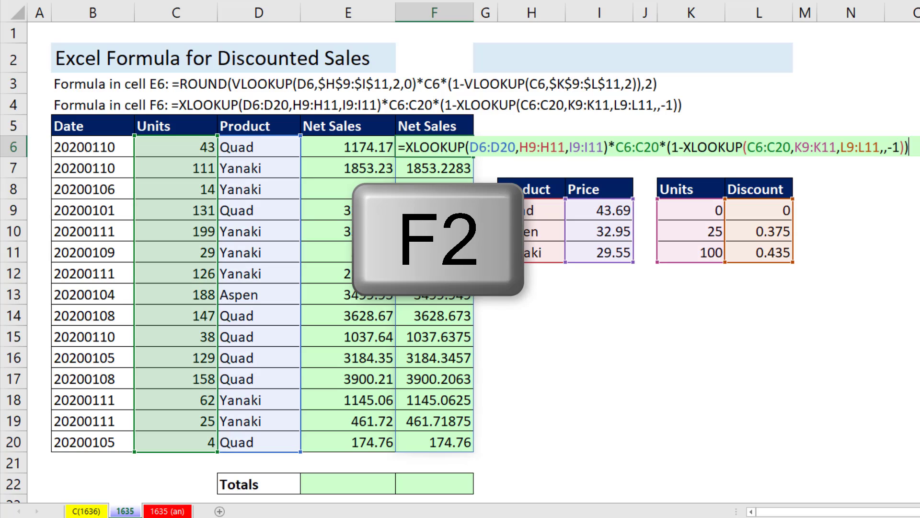
click(407, 149)
text(round)
key(Tab)
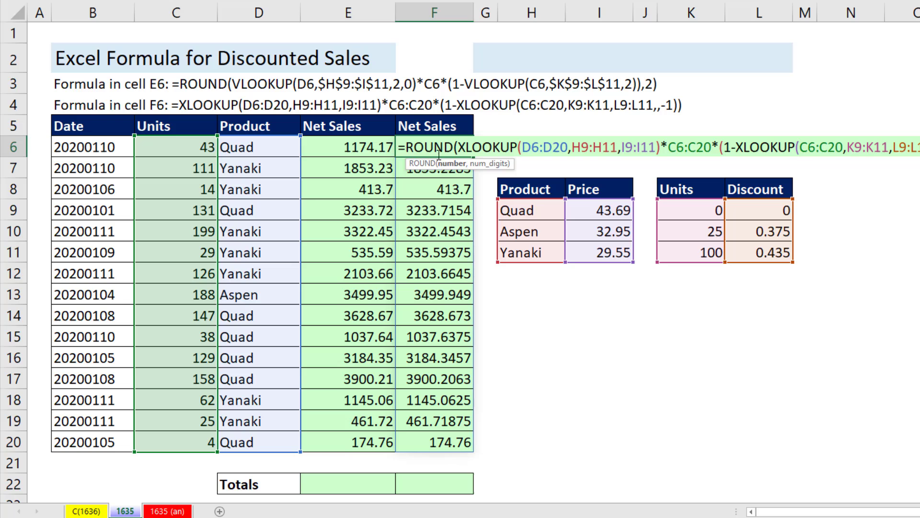
key(End)
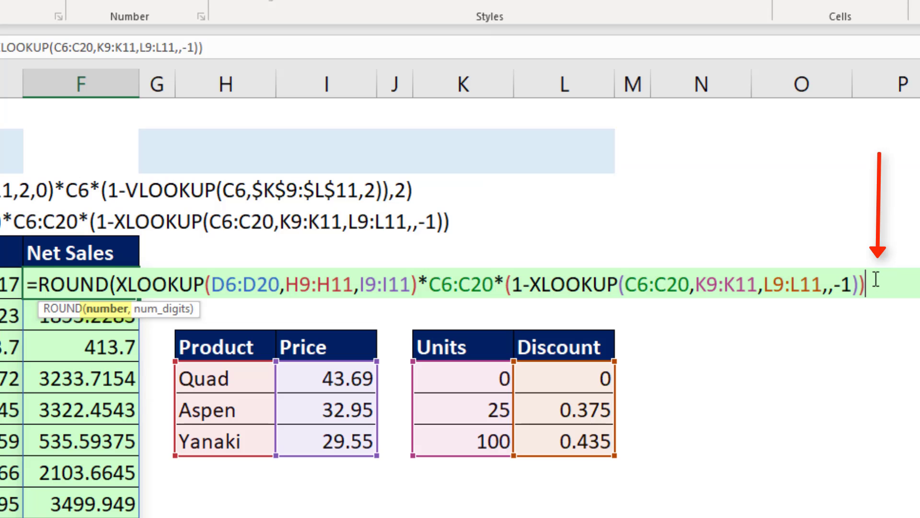
text(,2))
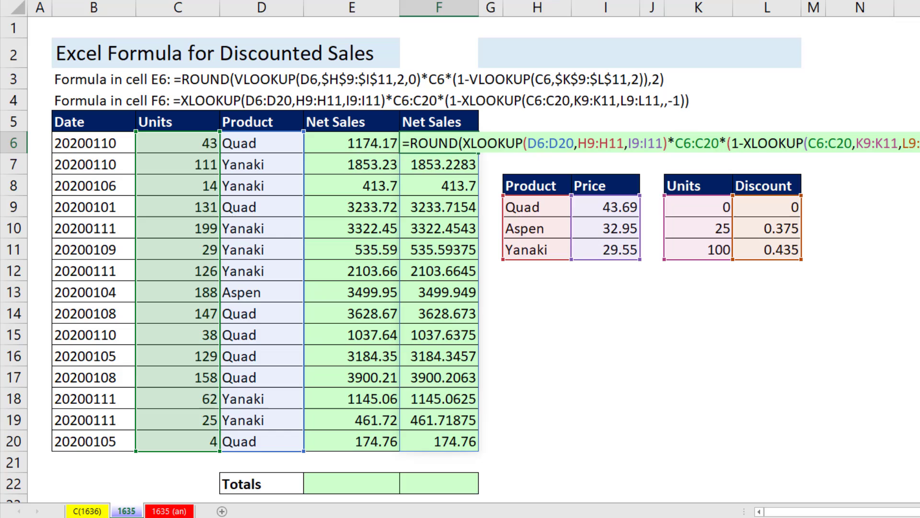
key(Return)
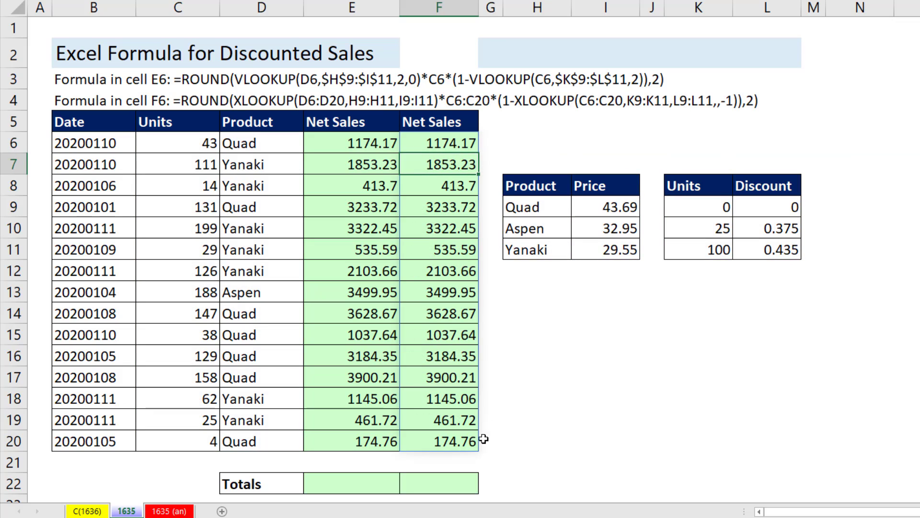
Step: Sum E6:E20 in E22 and copy the total to F22, both showing 29668.88
click(384, 486)
key(alt+equal)
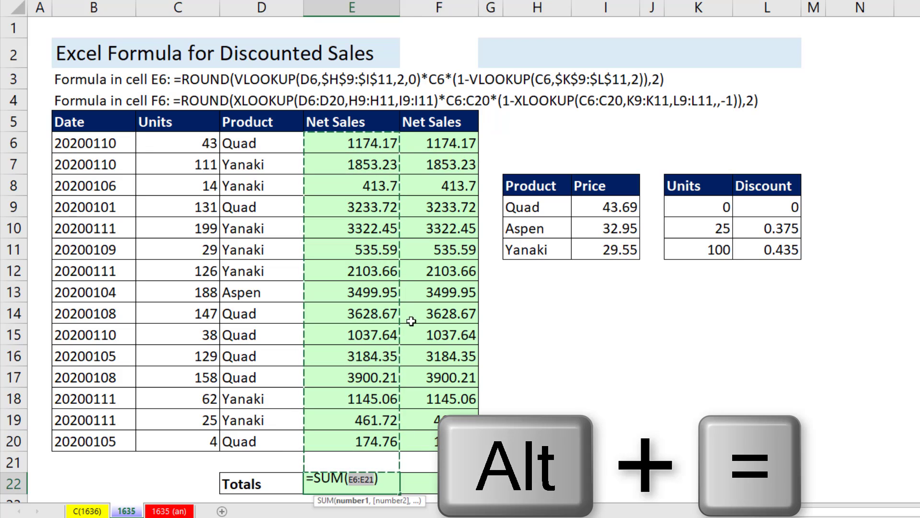
drag(364, 144, 362, 438)
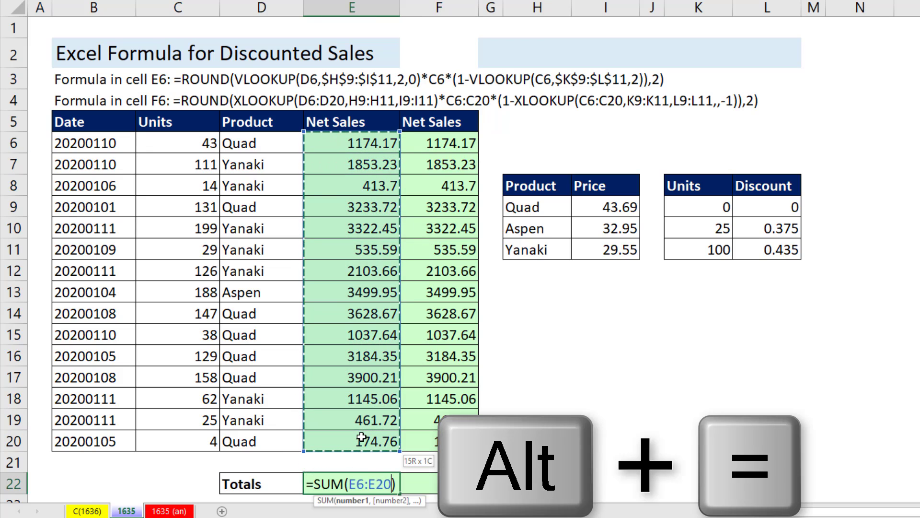
key(ctrl+Return)
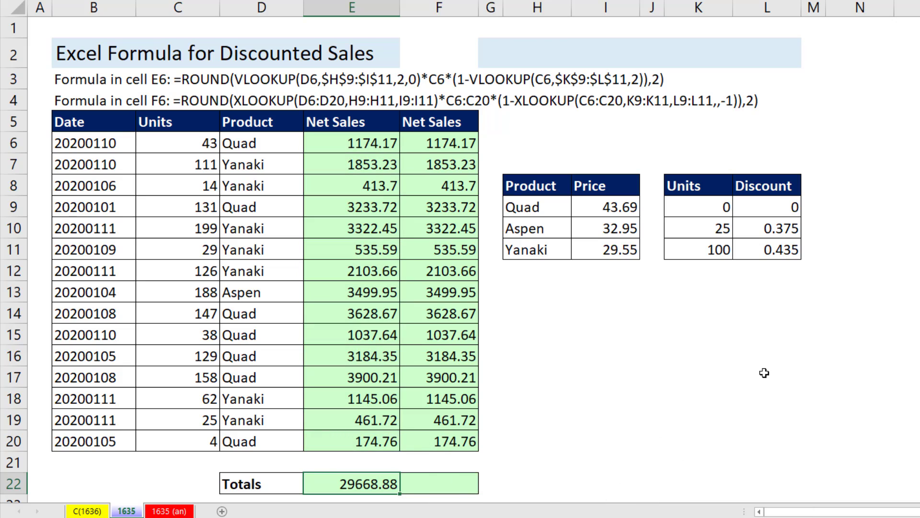
drag(399, 493, 452, 485)
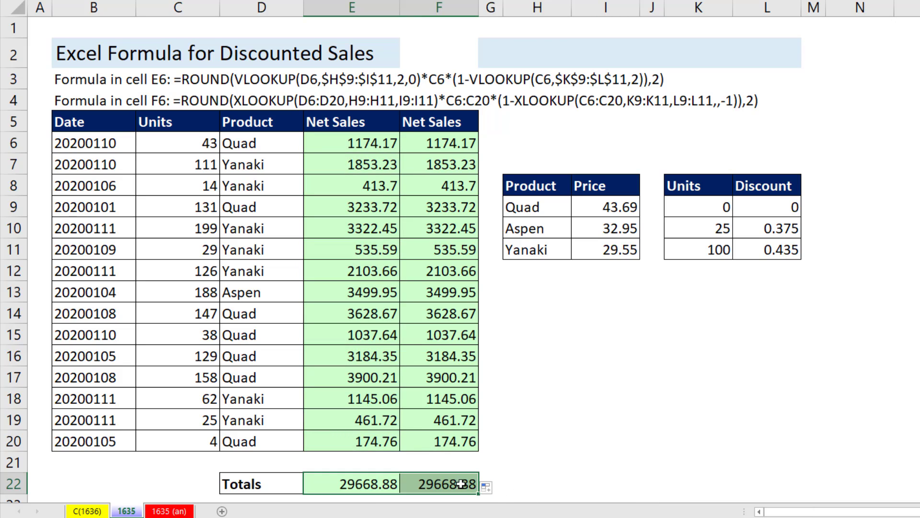
double_click(390, 143)
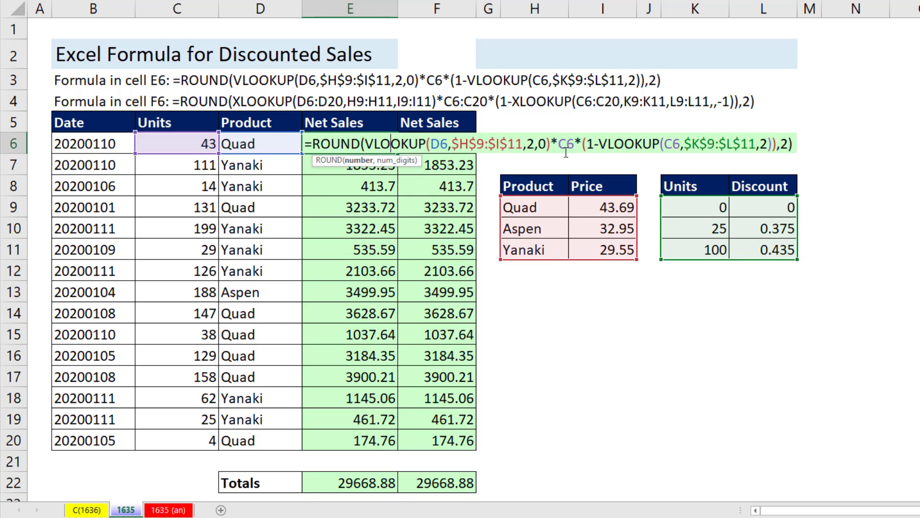
click(436, 143)
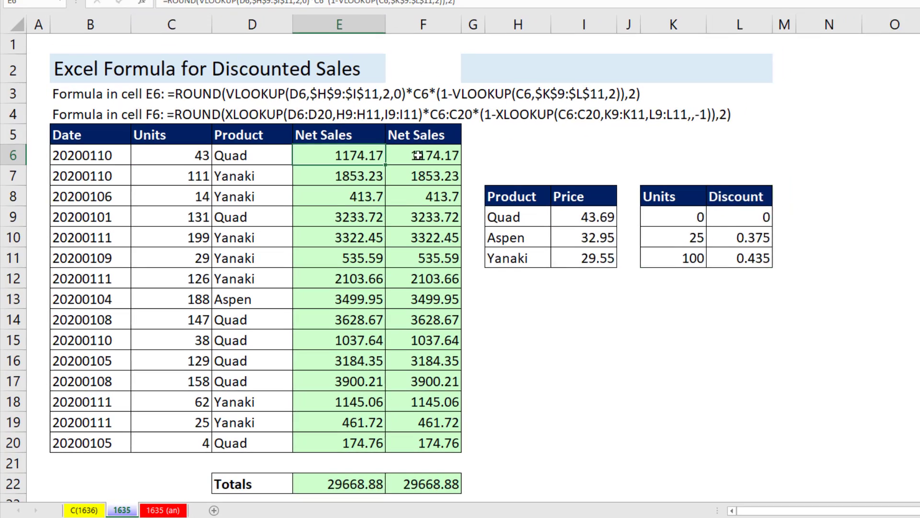
double_click(437, 143)
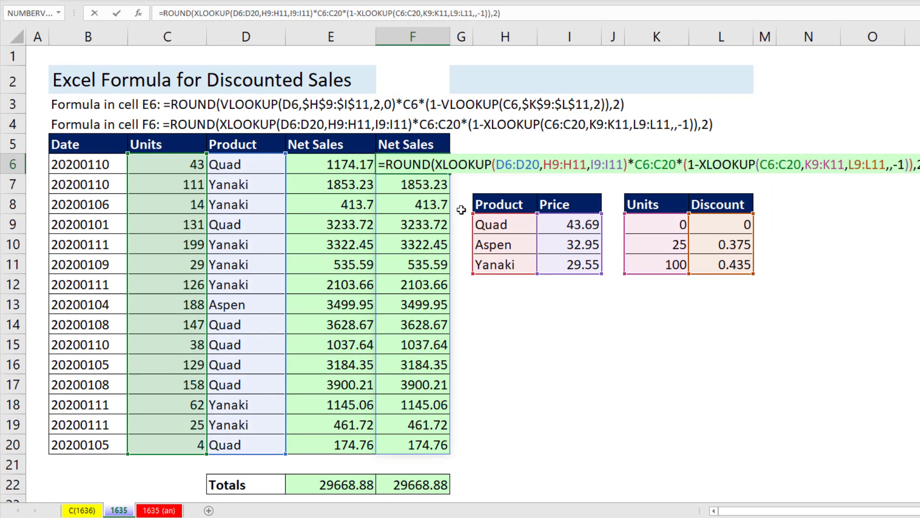